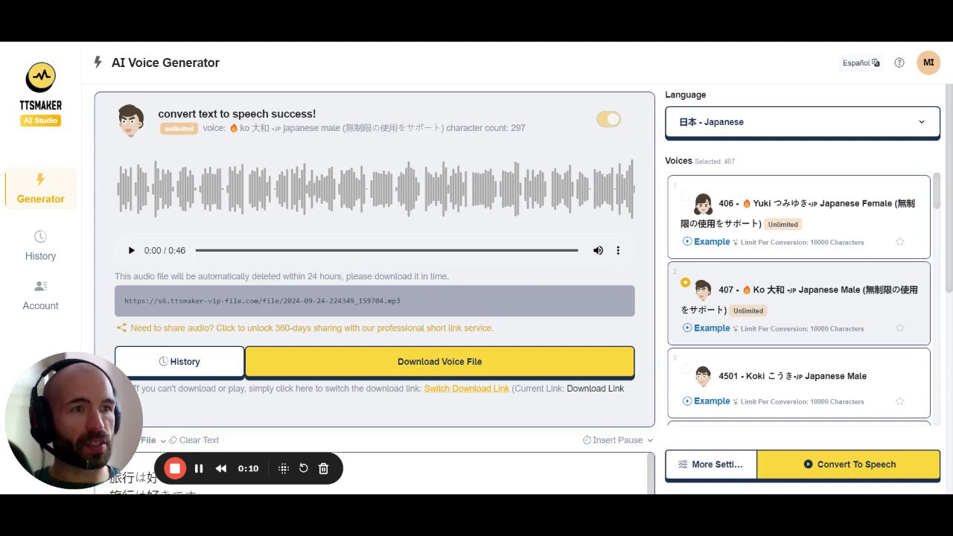
Step: Browse the language list keeping Japanese, then view the account's 288019 of 300000 credits
left_click(818, 125)
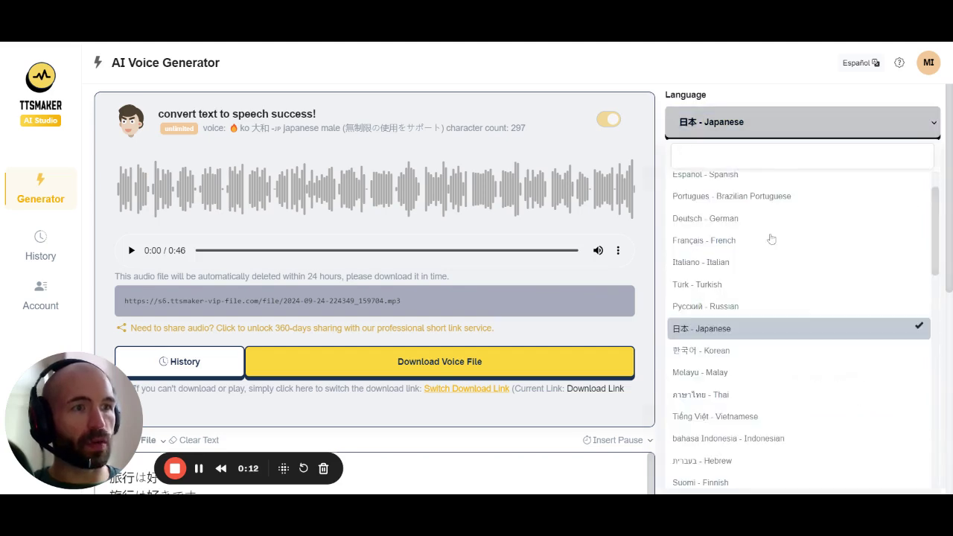
scroll(772, 253, "down", 9)
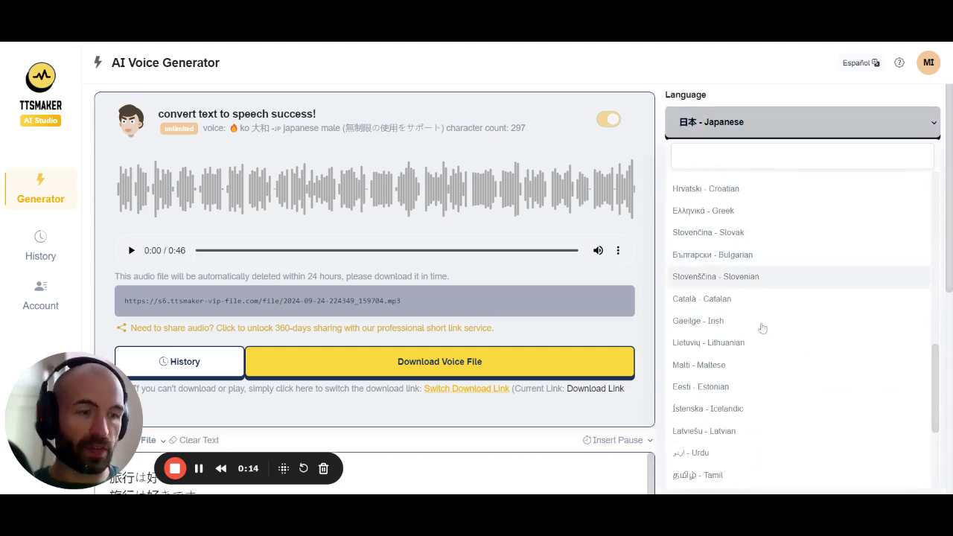
scroll(761, 330, "down", 1)
scroll(737, 393, "up", 5)
scroll(738, 393, "up", 5)
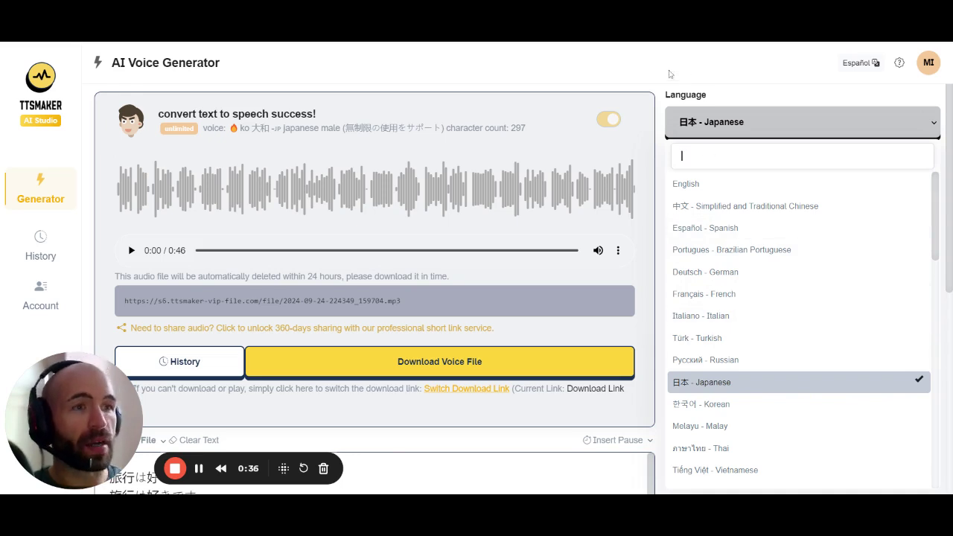
left_click(684, 88)
left_click(925, 68)
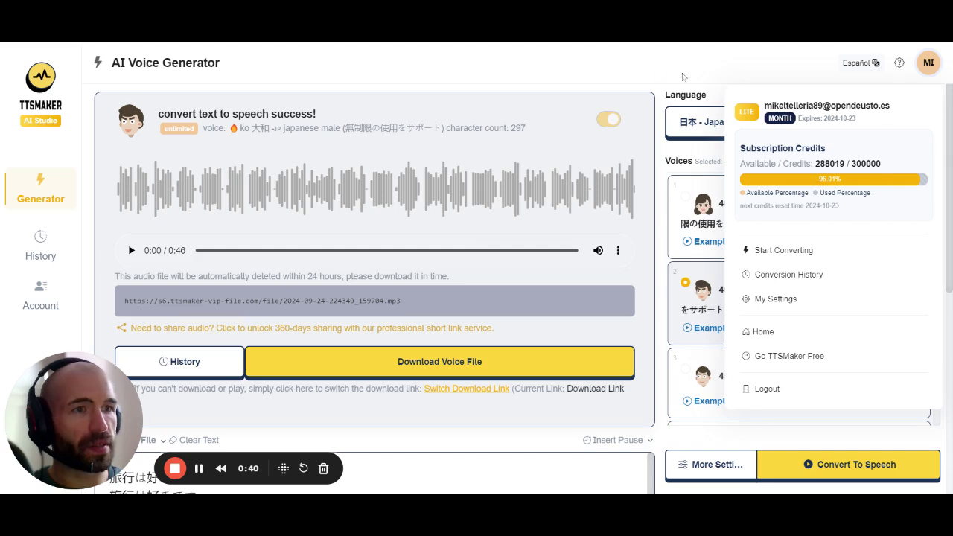
Step: Dismiss the account menu to return to the 297-character Japanese conversion with voice 407 Ko
left_click(655, 72)
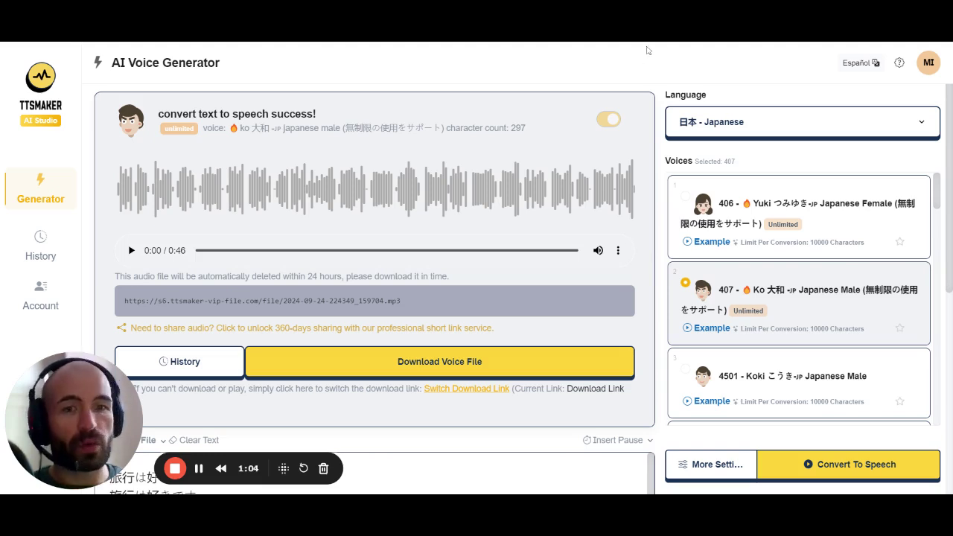
scroll(305, 240, "down", 1)
scroll(305, 240, "down", 2)
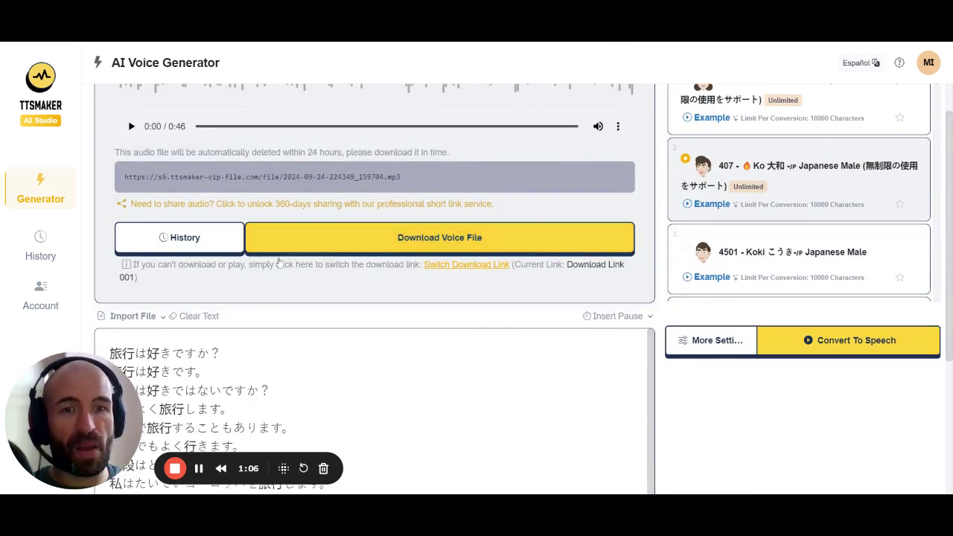
scroll(305, 240, "down", 1)
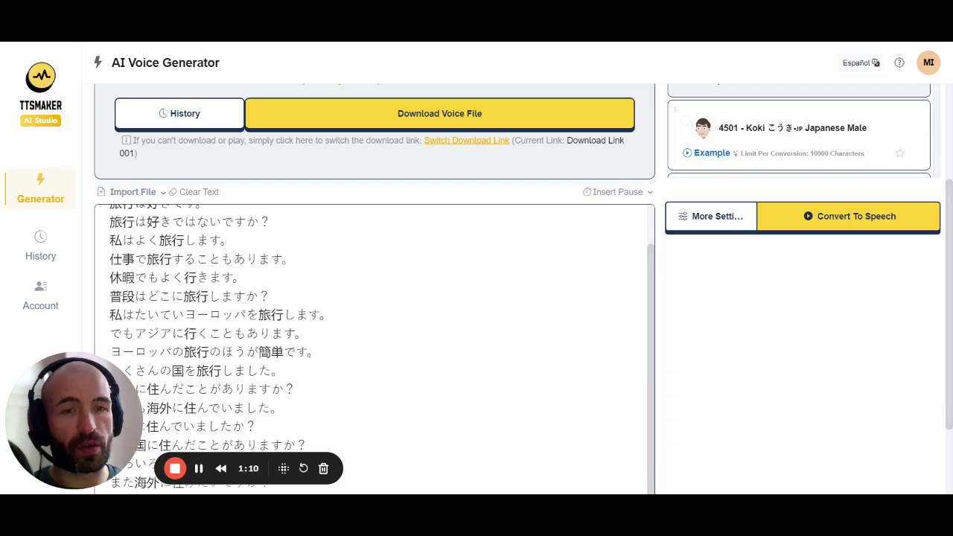
scroll(521, 290, "down", 1)
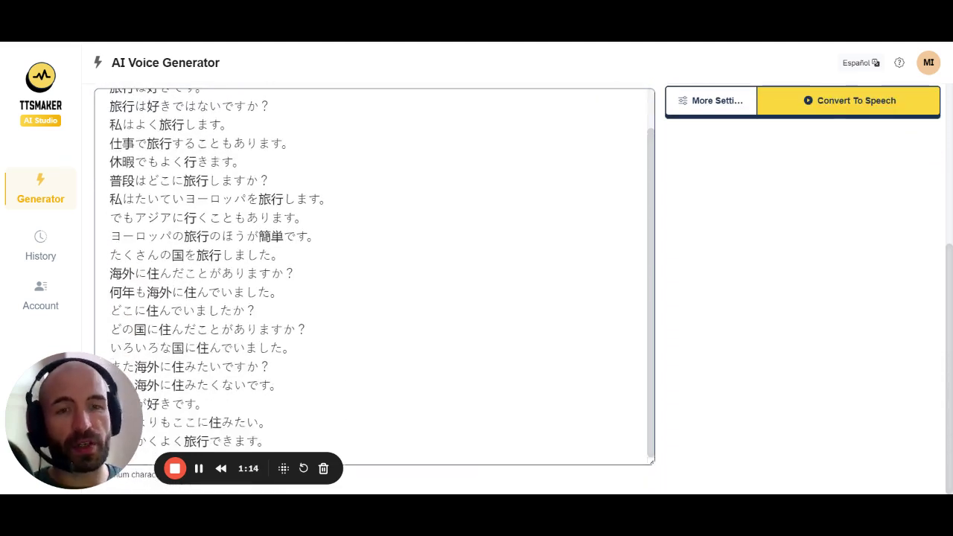
scroll(372, 275, "up", 1)
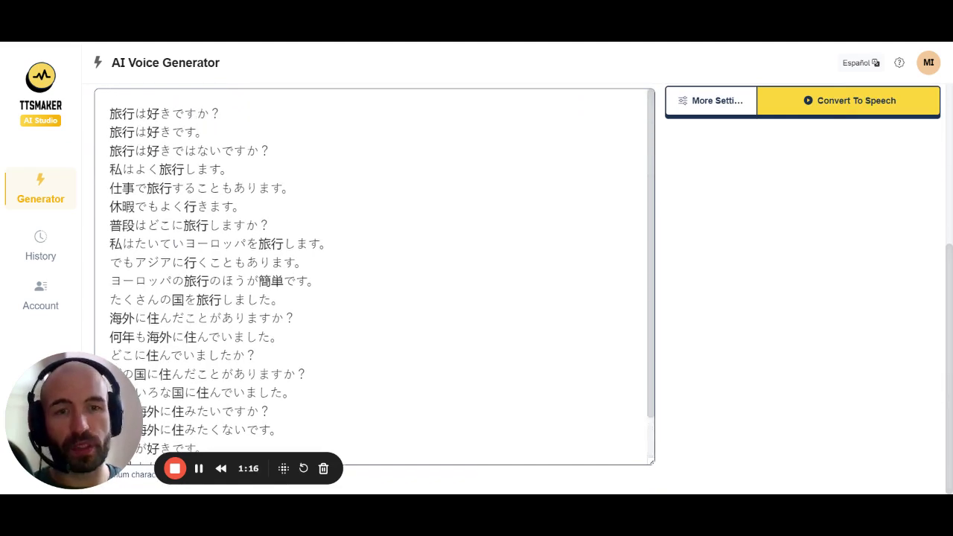
scroll(372, 290, "up", 2)
scroll(372, 290, "up", 2)
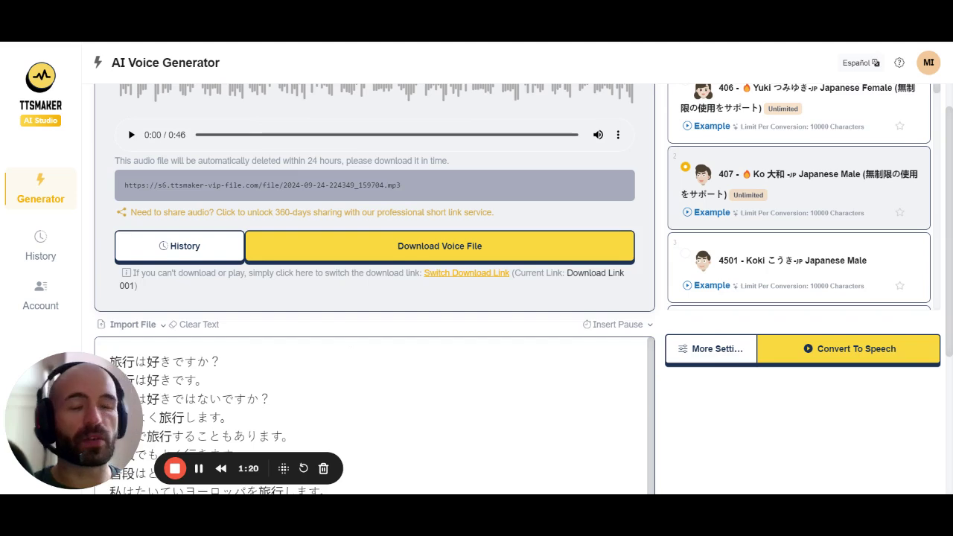
scroll(350, 360, "up", 1)
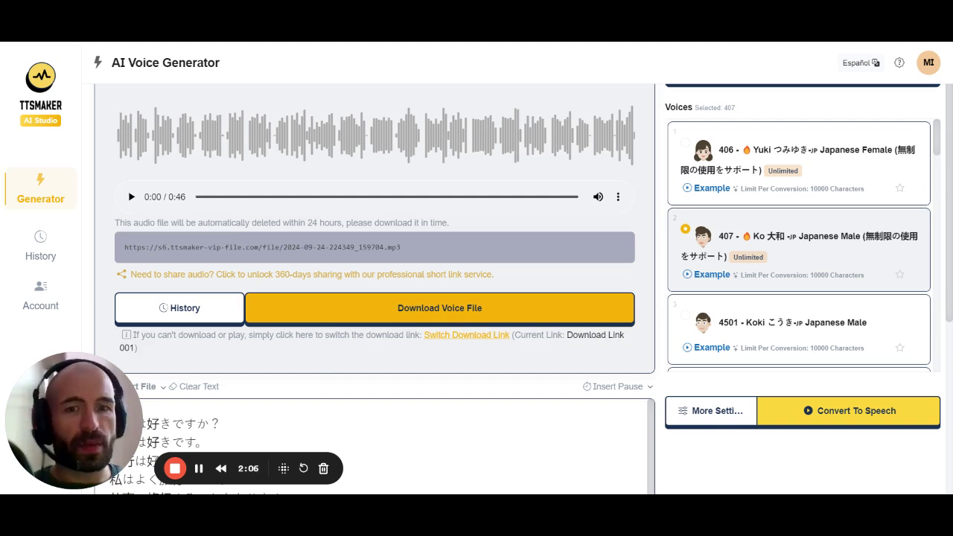
scroll(372, 447, "down", 1)
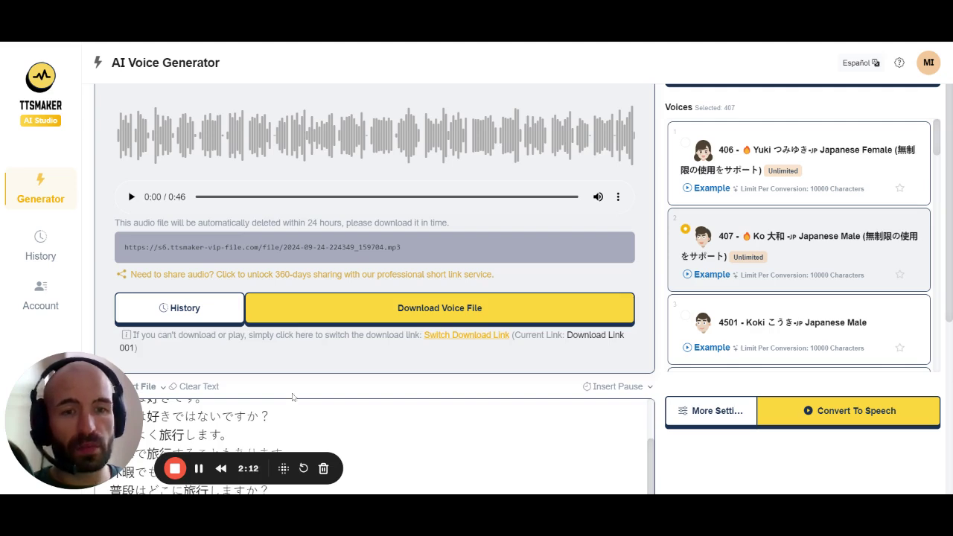
scroll(323, 369, "down", 2)
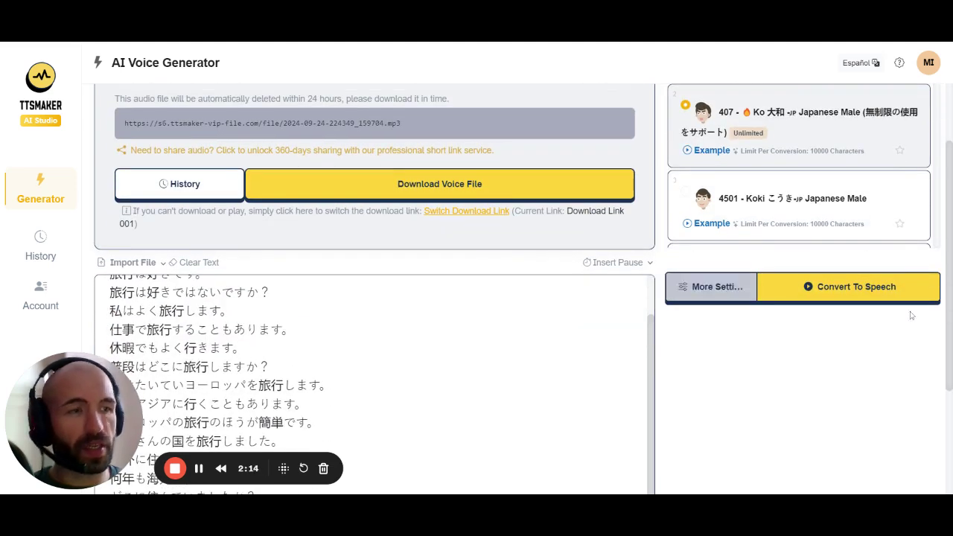
scroll(789, 395, "up", 1)
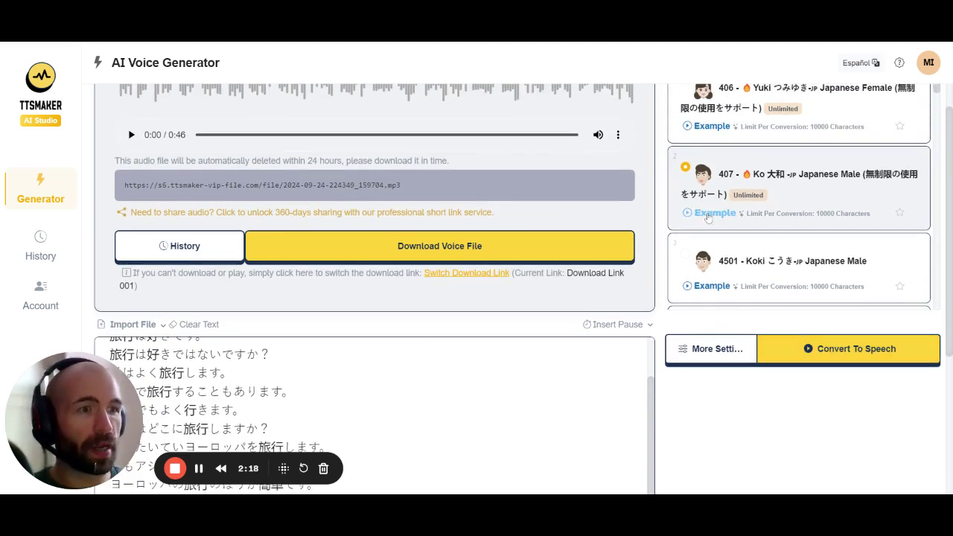
scroll(733, 298, "up", 1)
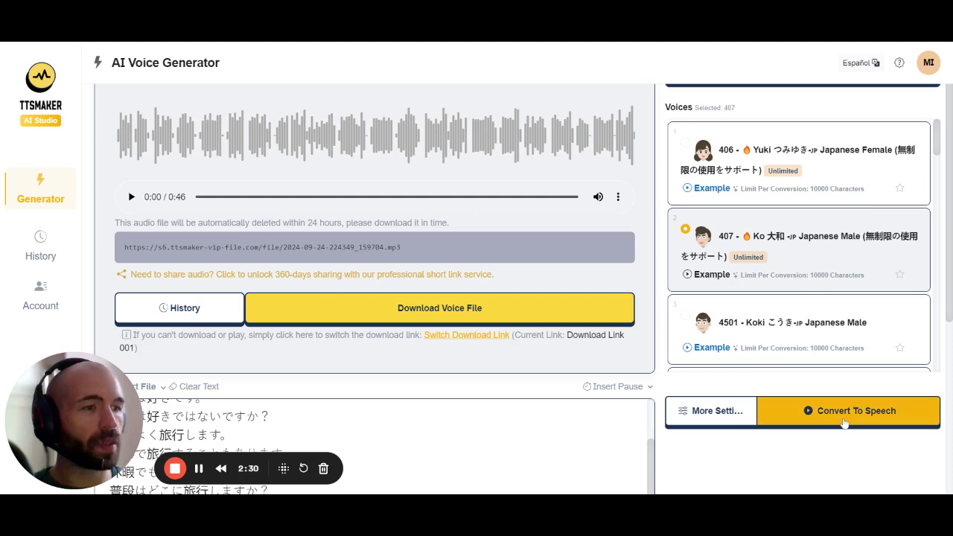
scroll(793, 278, "down", 5)
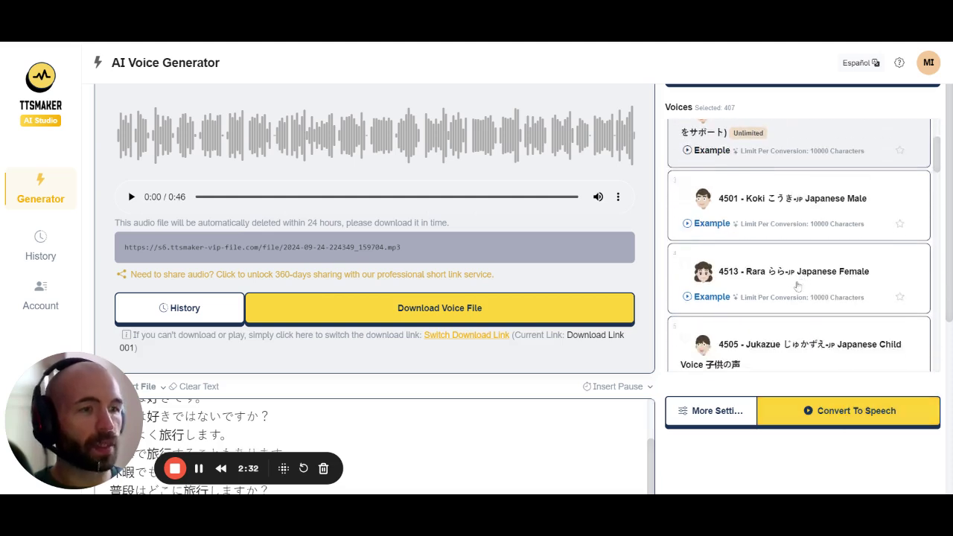
scroll(792, 290, "up", 5)
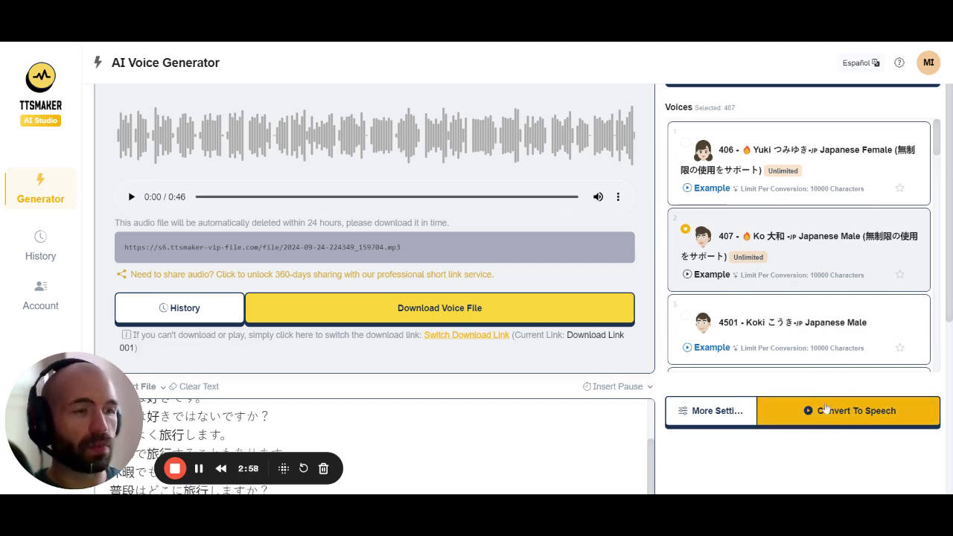
Step: Switch the voice language to English
scroll(752, 225, "up", 1)
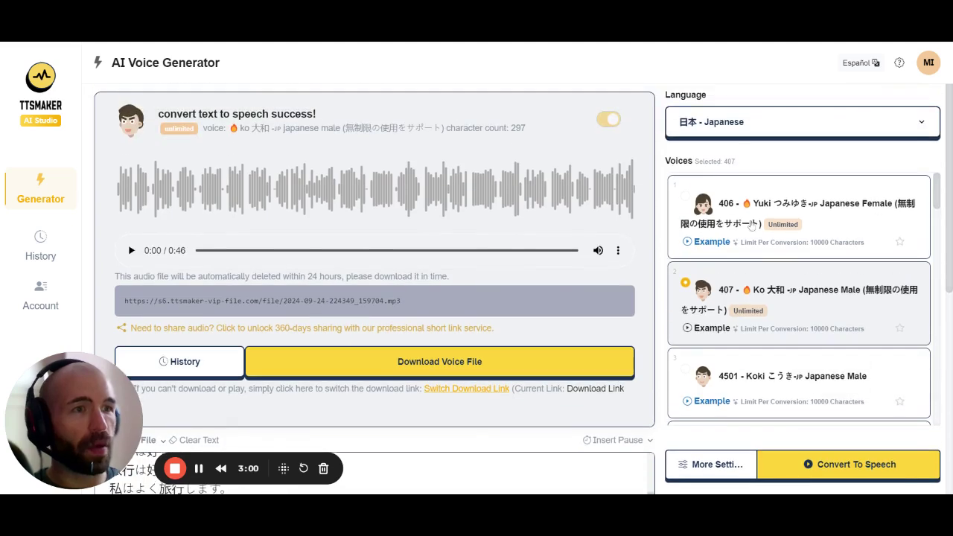
left_click(741, 131)
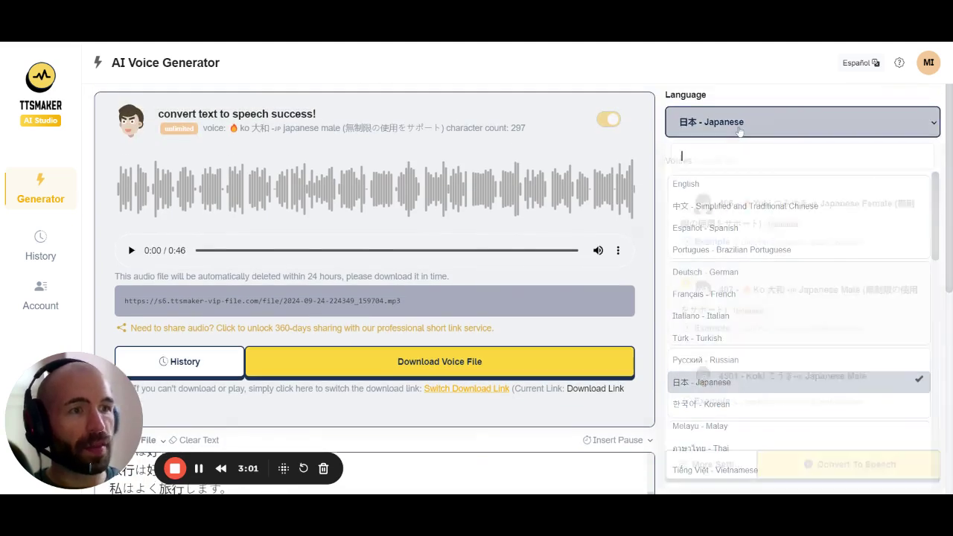
left_click(685, 184)
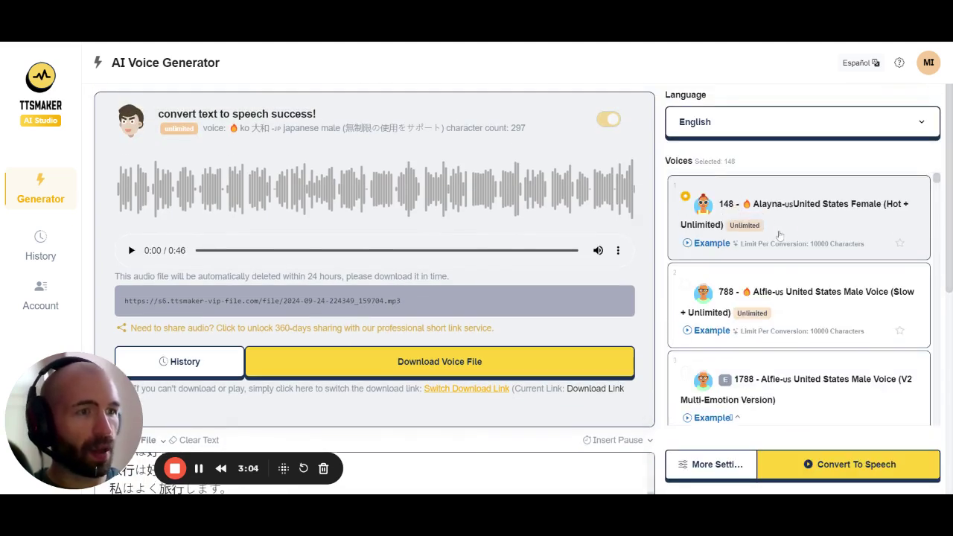
Step: Scroll through the 148 English voices, including Australian, Singapore and Indian options
scroll(812, 296, "down", 6)
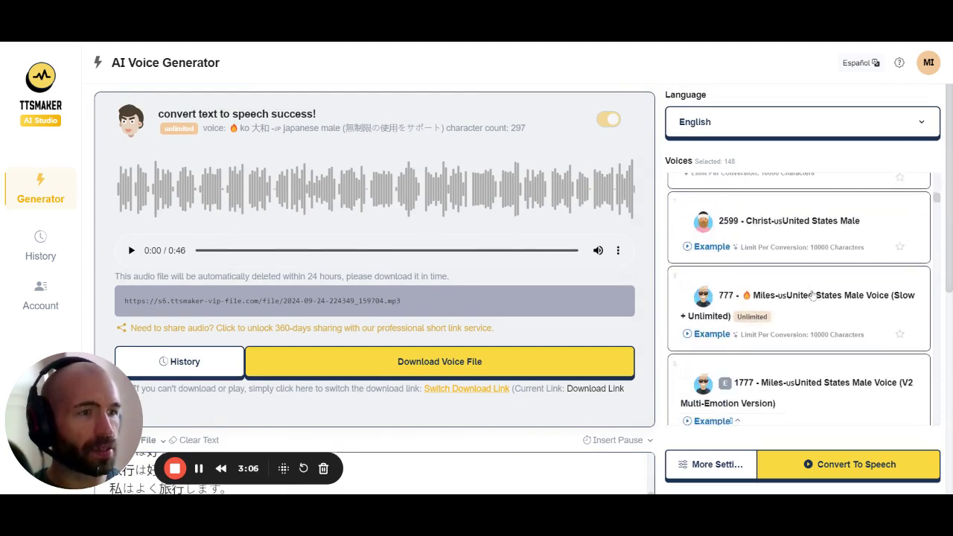
scroll(860, 315, "down", 10)
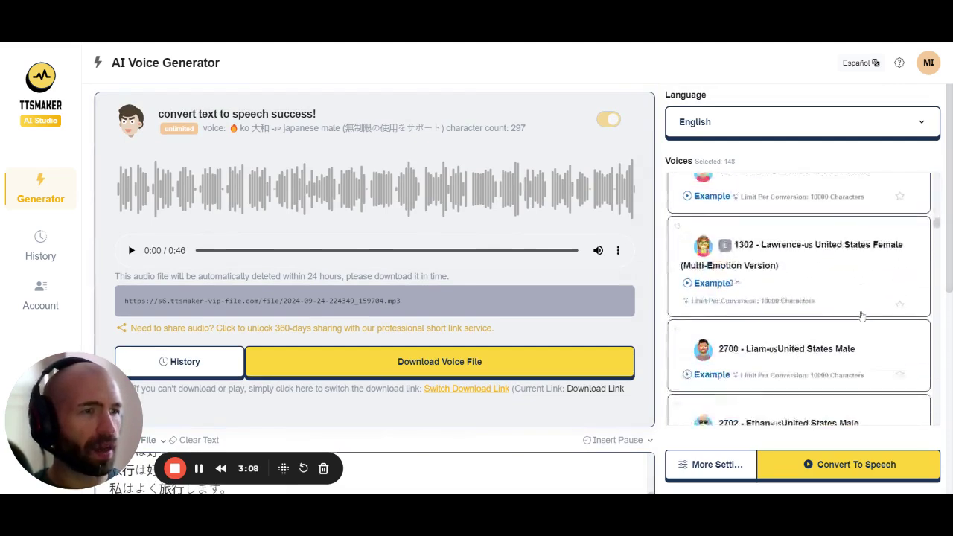
scroll(859, 315, "down", 7)
scroll(858, 315, "down", 4)
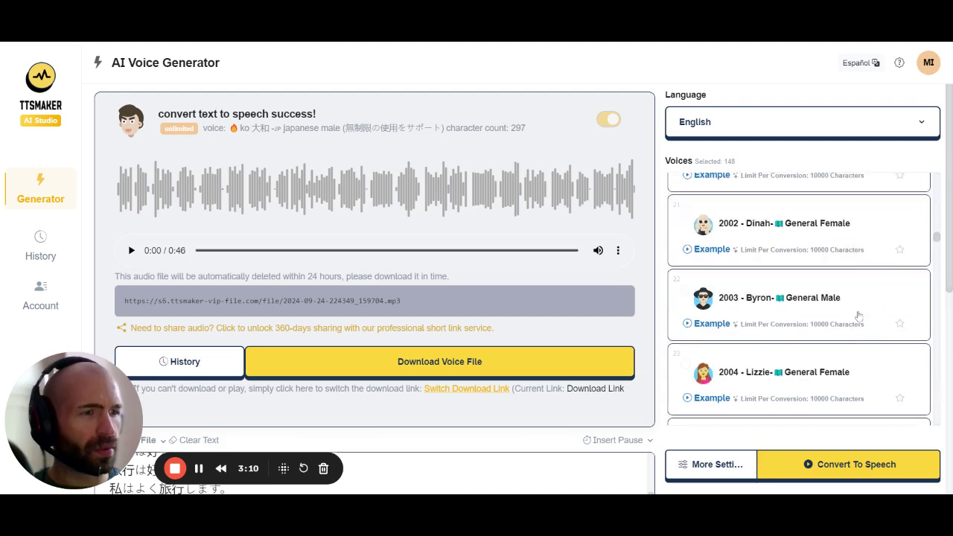
scroll(858, 315, "down", 1)
scroll(858, 315, "down", 4)
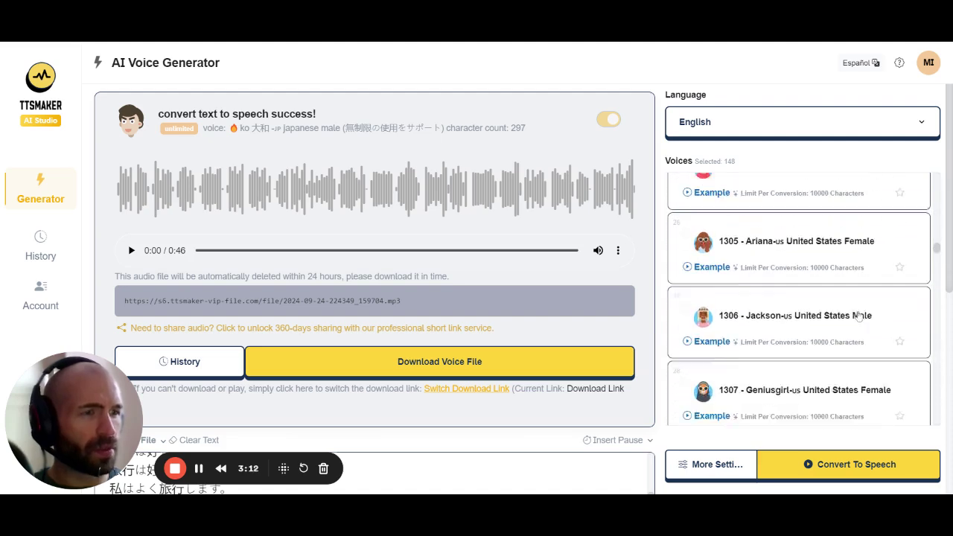
scroll(751, 370, "down", 10)
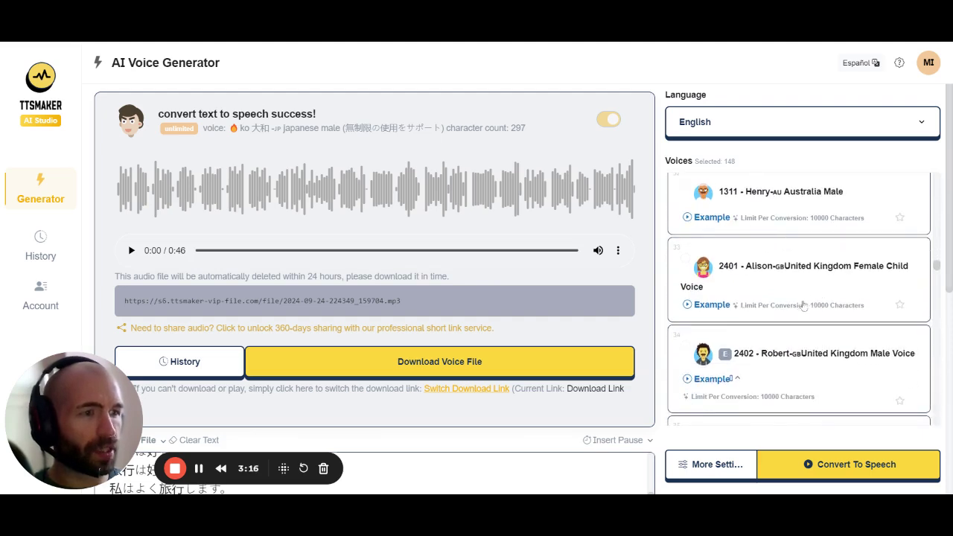
scroll(803, 305, "down", 5)
scroll(796, 315, "down", 4)
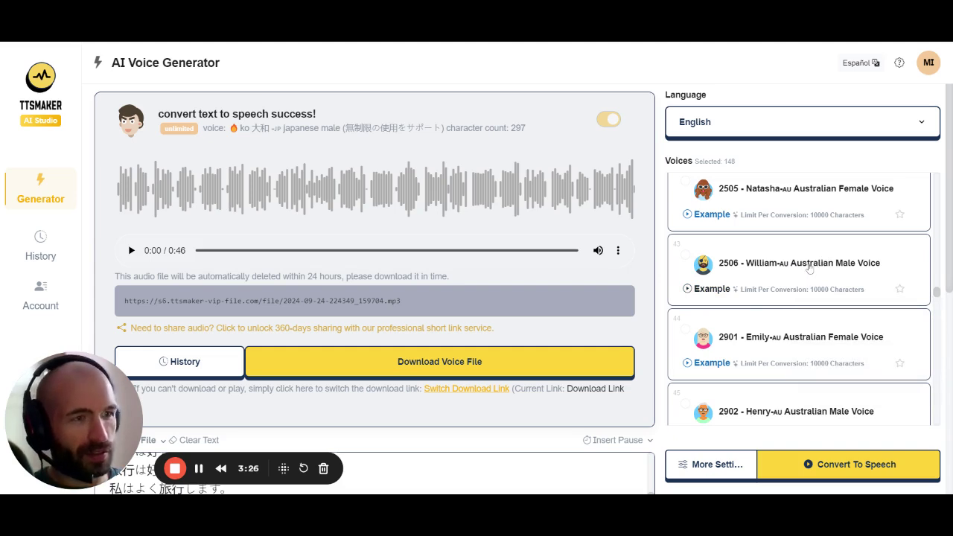
scroll(809, 268, "down", 1)
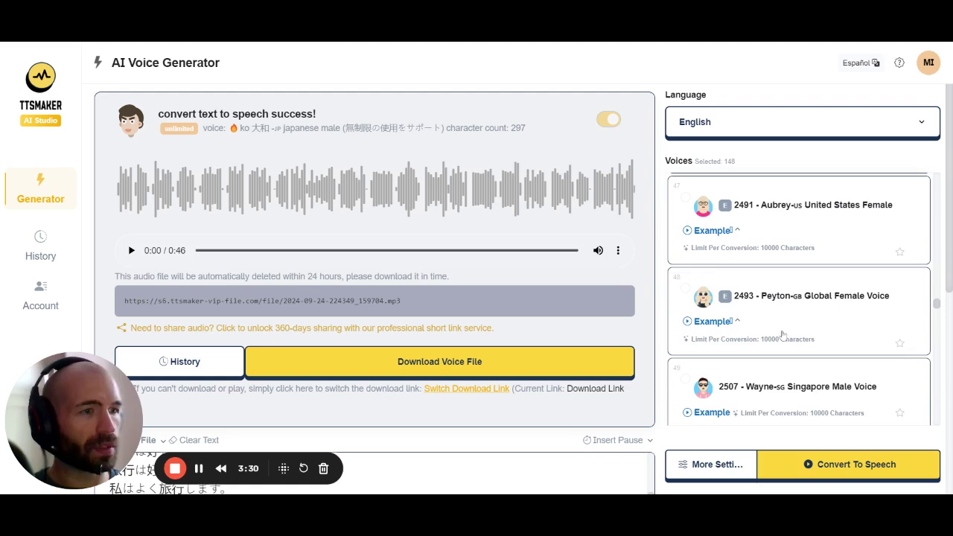
scroll(778, 320, "down", 3)
scroll(773, 244, "down", 3)
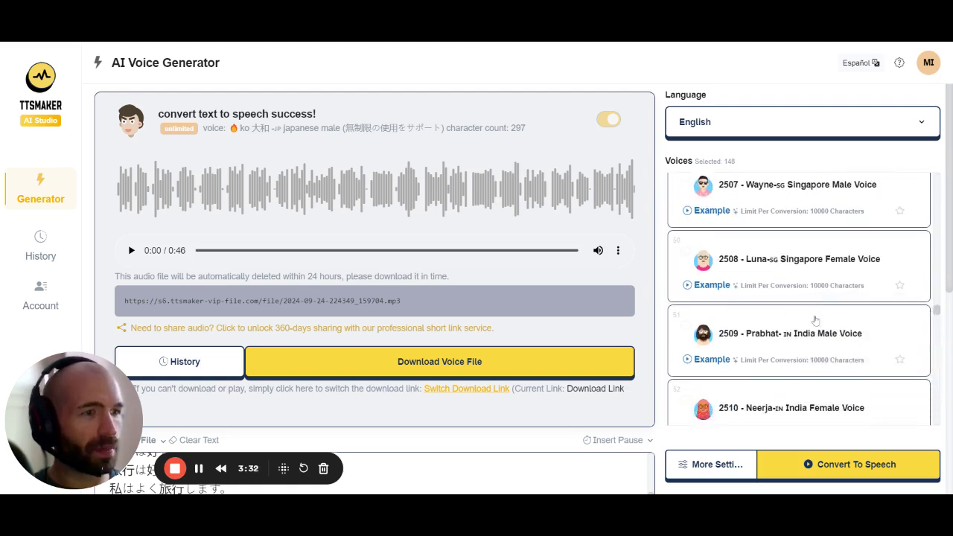
Step: Switch to Español - Spanish and browse its 231 voices, including Cuban and Dominican Republic ones
left_click(751, 126)
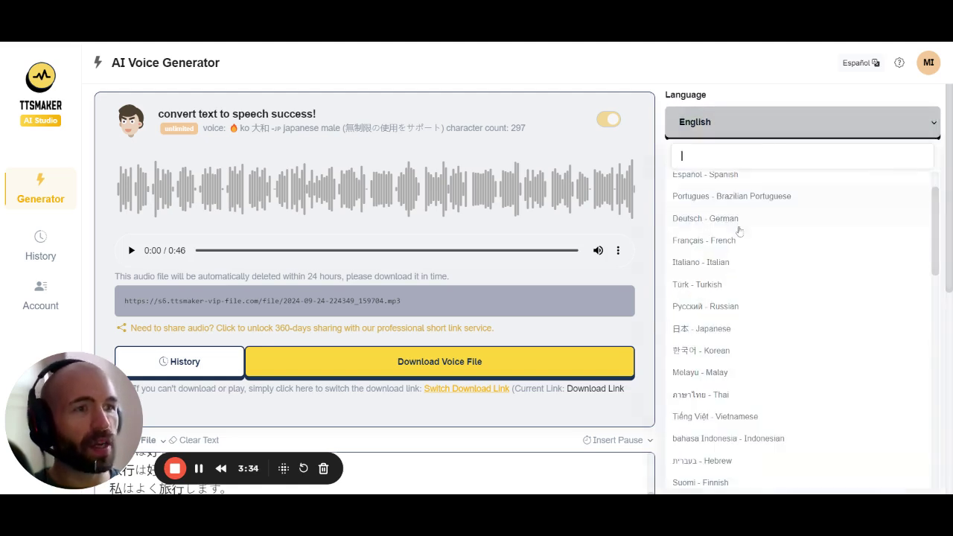
left_click(713, 177)
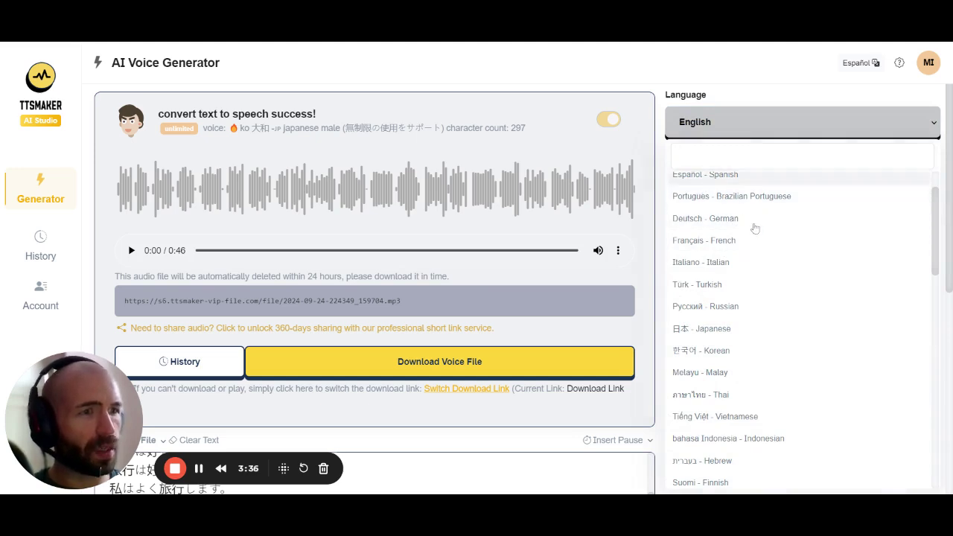
scroll(826, 271, "down", 12)
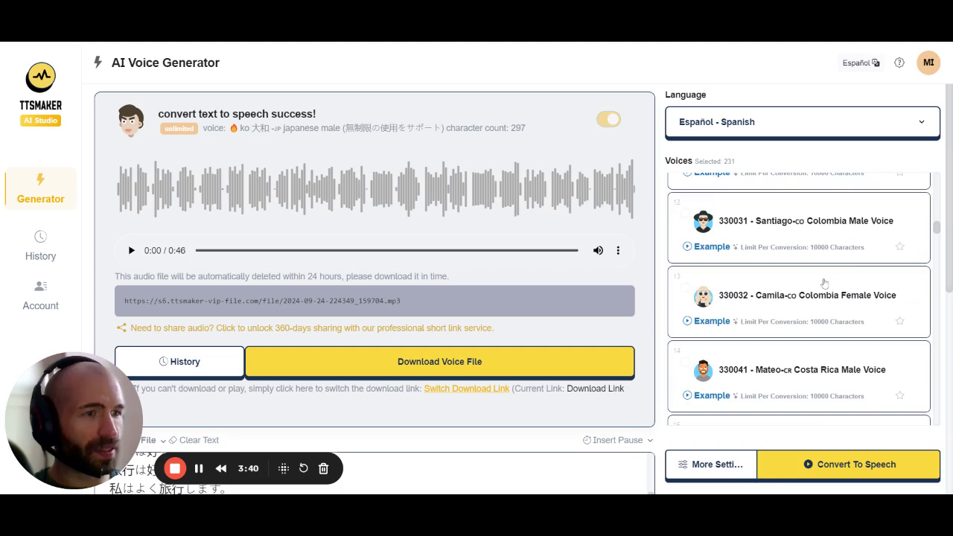
scroll(824, 283, "down", 3)
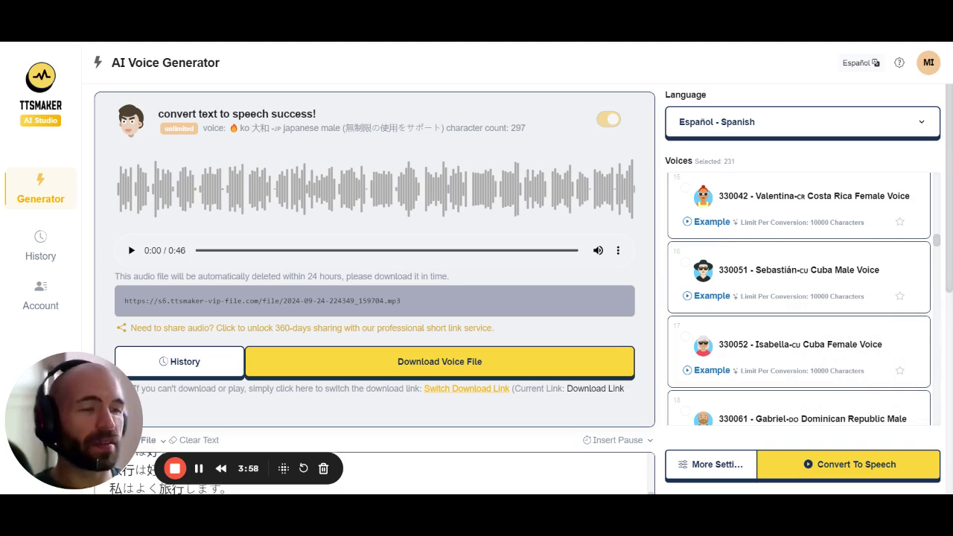
scroll(791, 275, "down", 2)
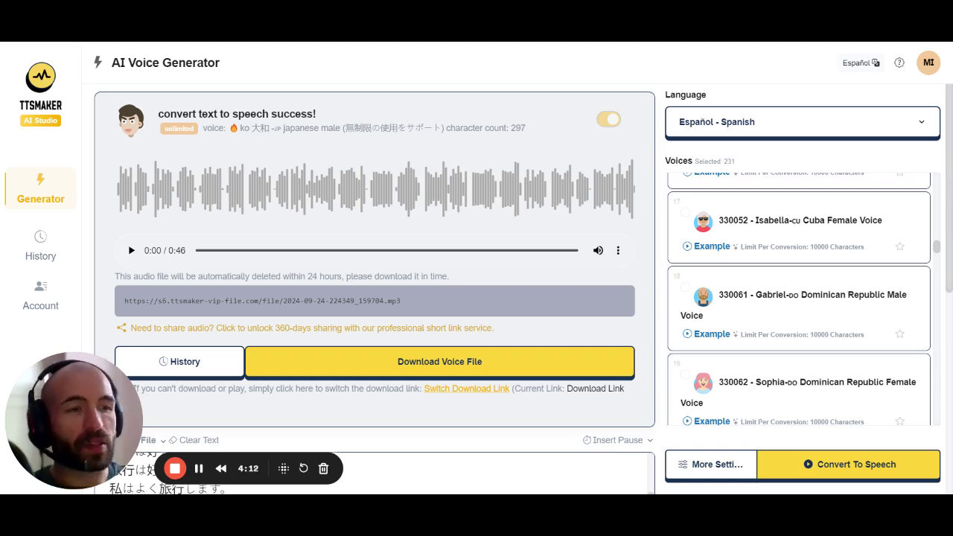
left_click(755, 122)
Step: Search 'ja', select 日本 - Japanese with voice 407 Ko, and regenerate the 46-second speech
scroll(746, 257, "up", 1)
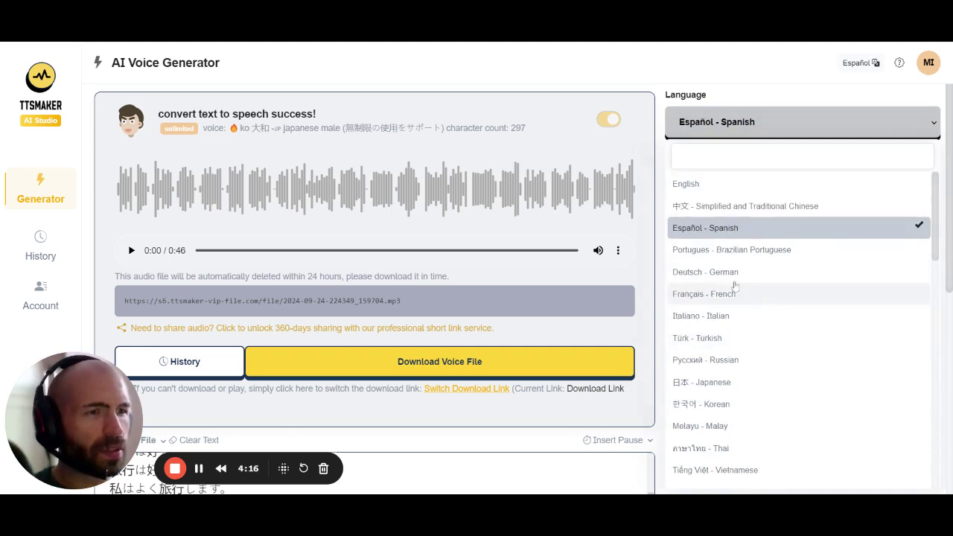
type("ja")
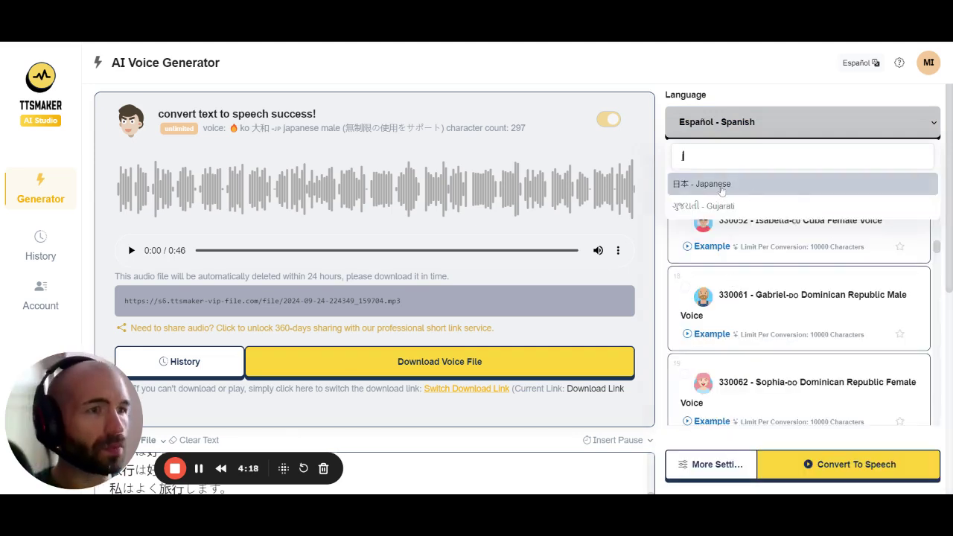
left_click(720, 192)
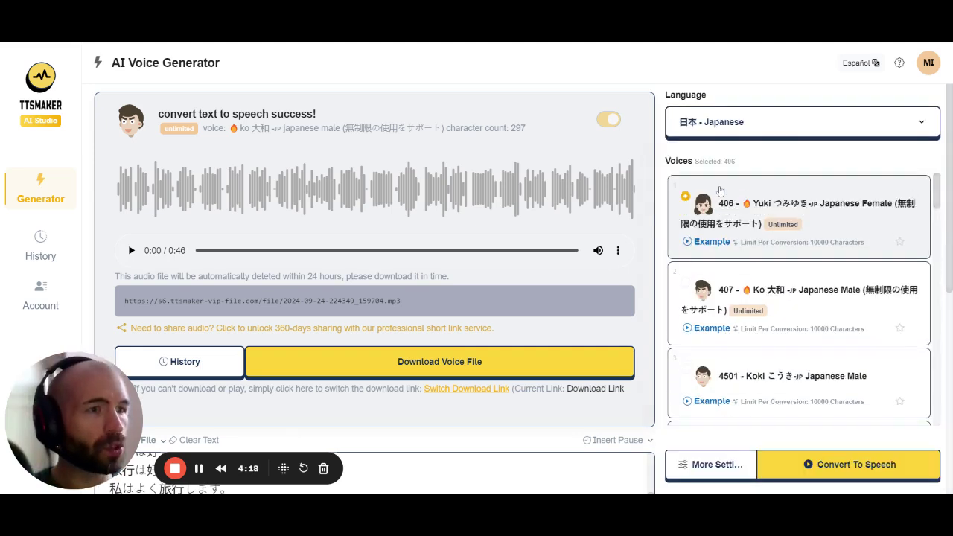
left_click(837, 311)
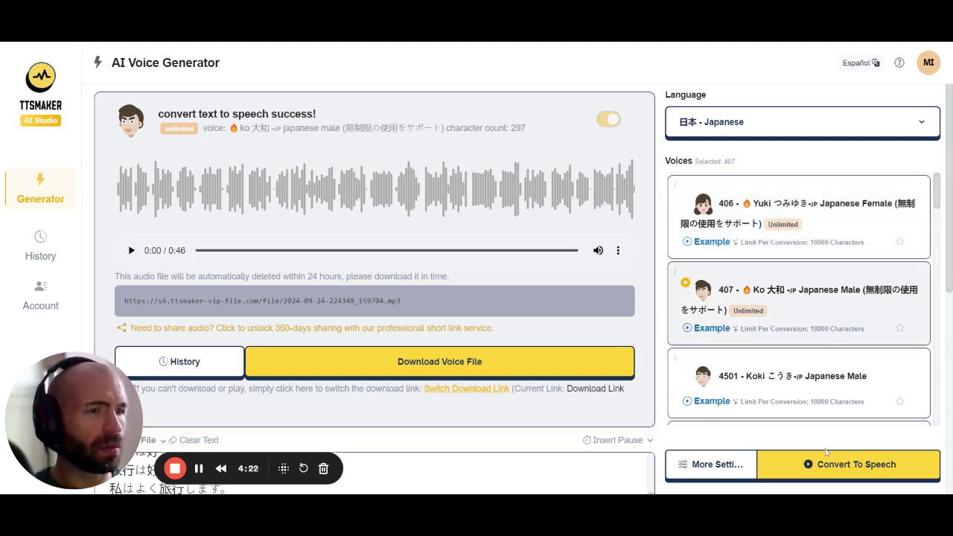
left_click(837, 469)
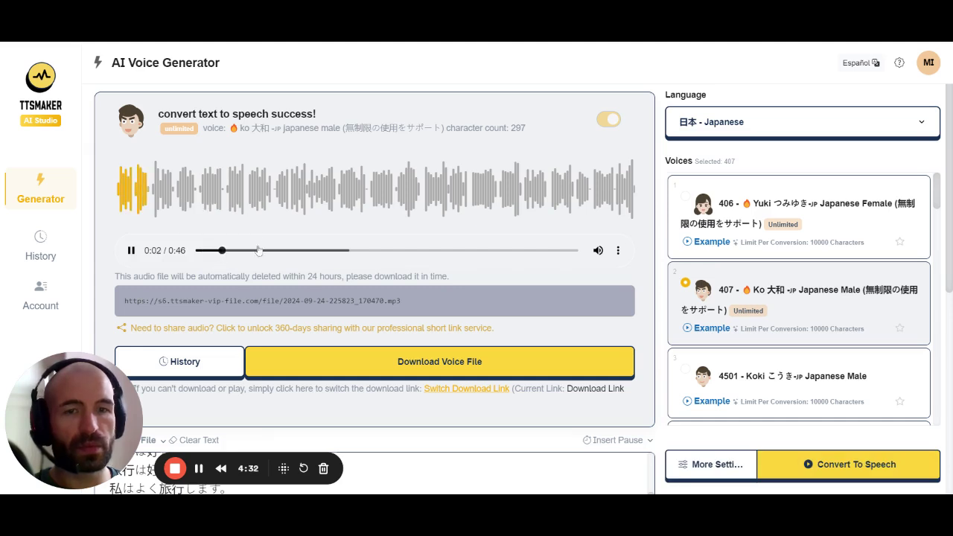
Step: Pause the regenerated Japanese audio at 0:05
left_click(131, 252)
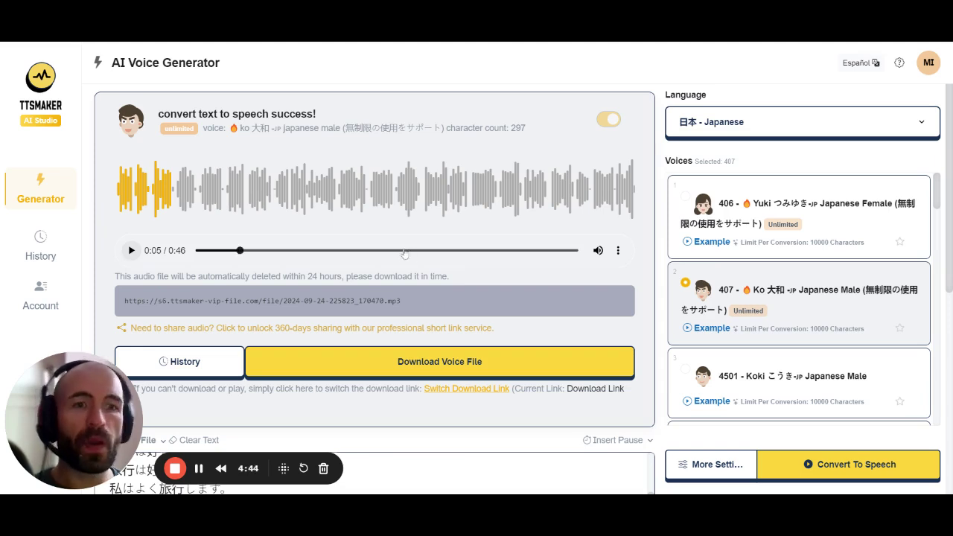
left_click(455, 365)
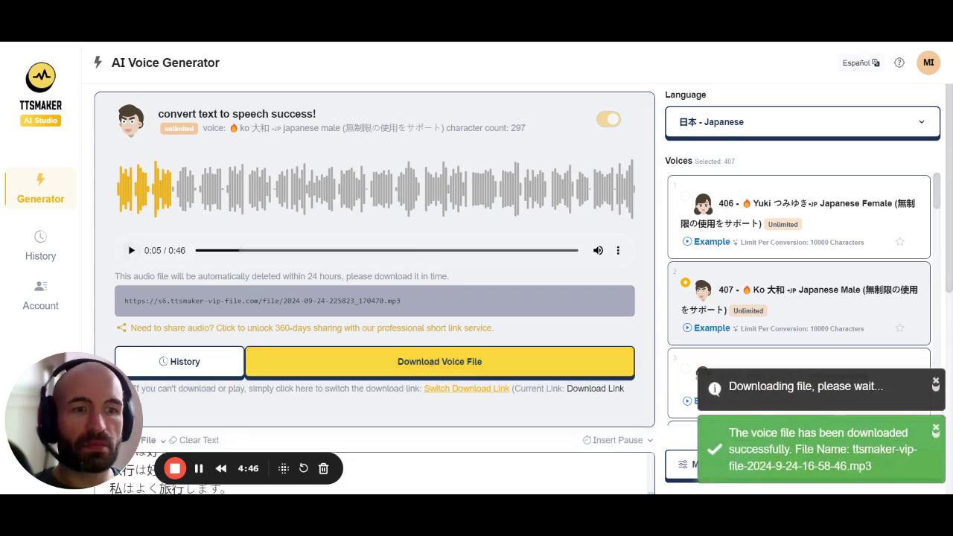